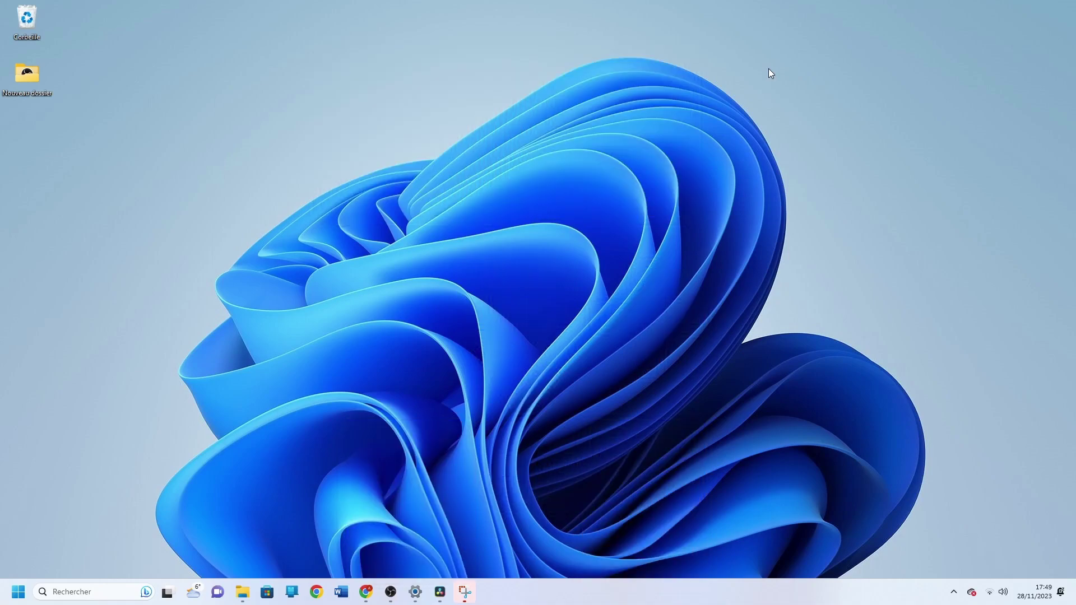
Capture a rectangular area of the desktop wallpaper and paste it into a Paint canvas
{"action": "key", "text": "Print"}
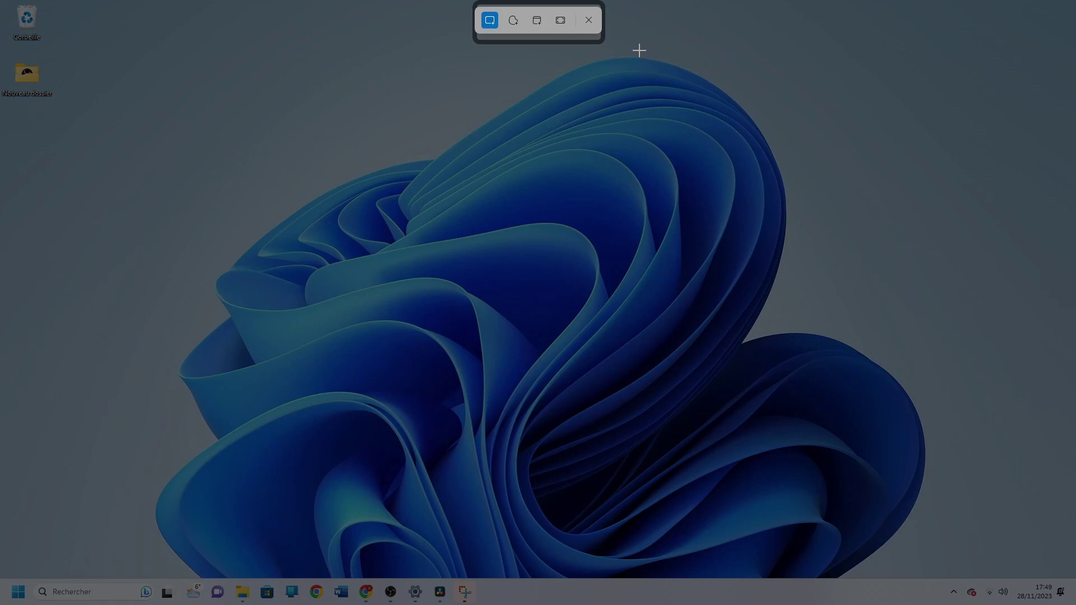
{"action": "left_click_drag", "start_coordinate": [638, 46], "coordinate": [868, 303]}
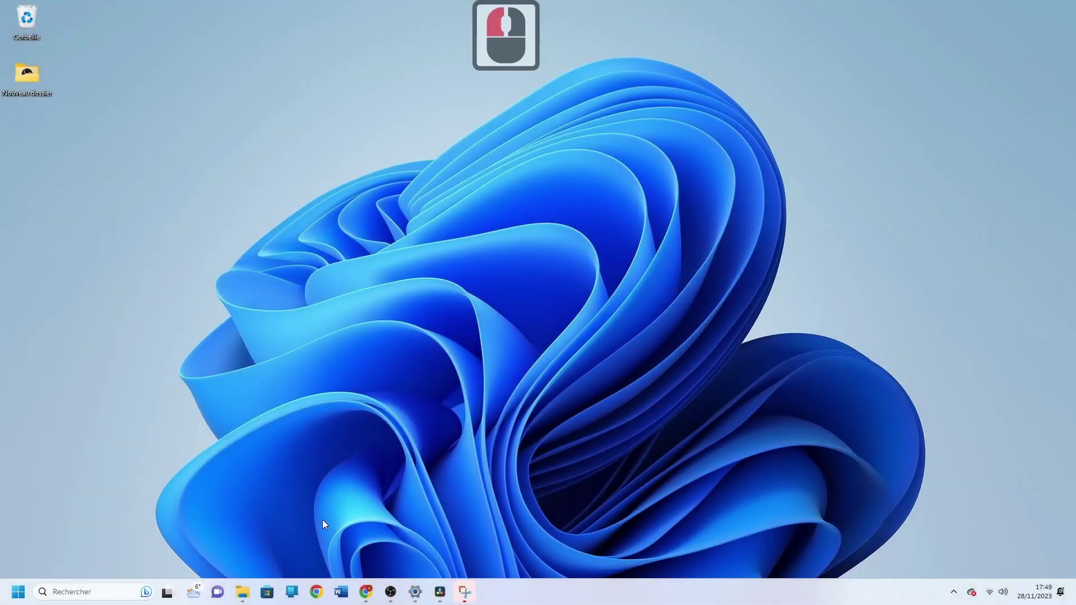
{"action": "left_click", "coordinate": [103, 594]}
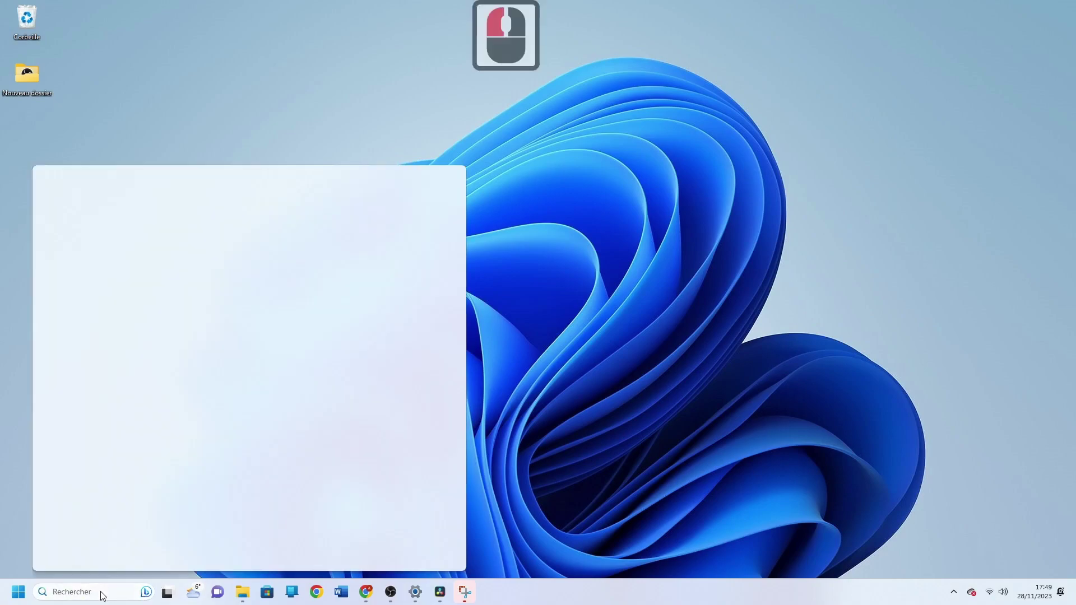
{"action": "type", "text": "pai"}
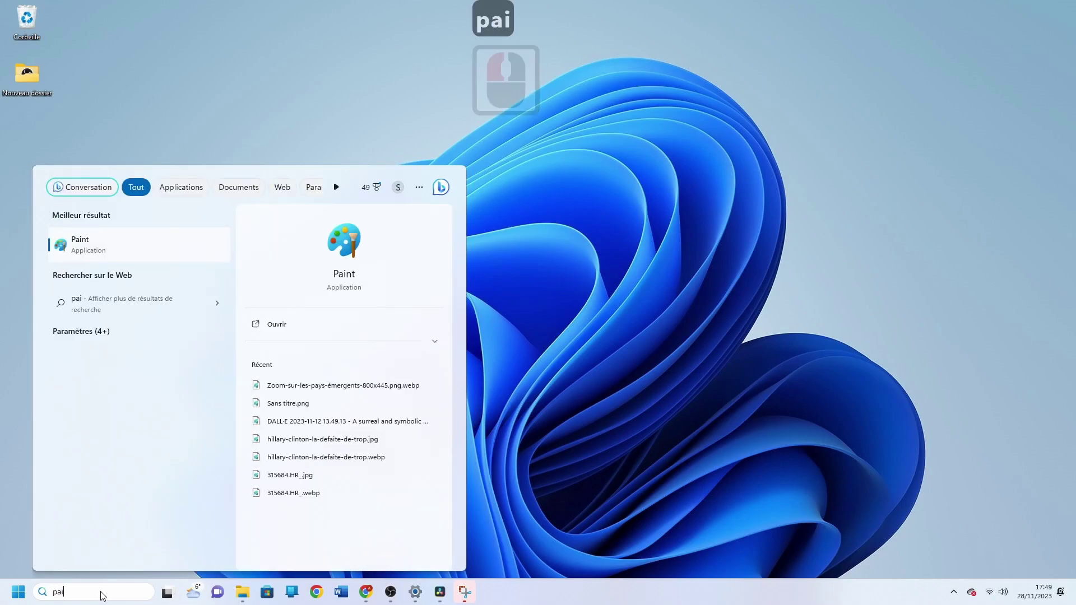
{"action": "key", "text": "Return"}
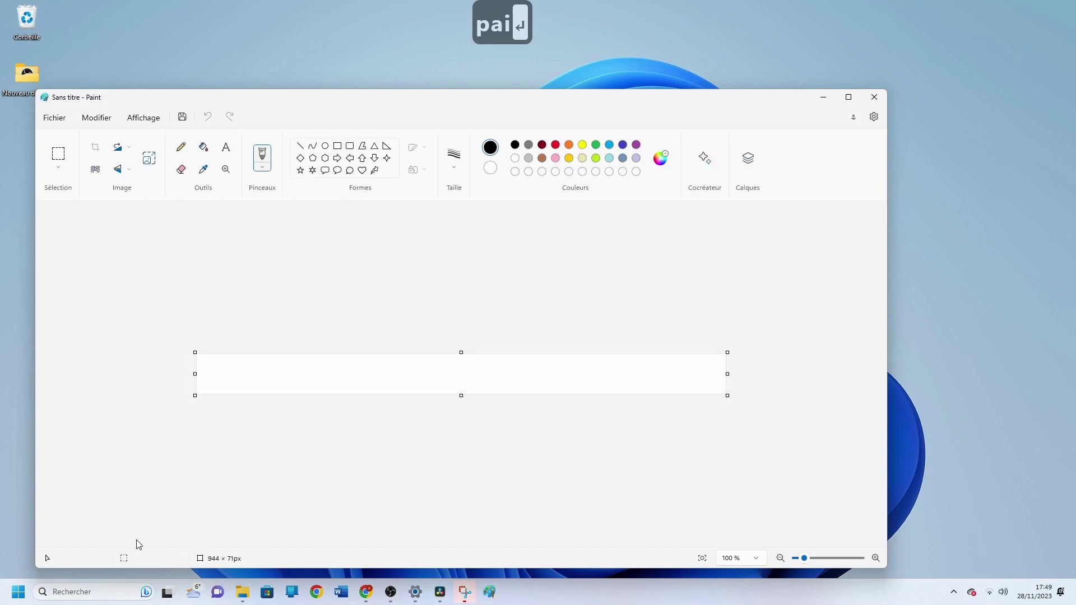
{"action": "key", "text": "ctrl"}
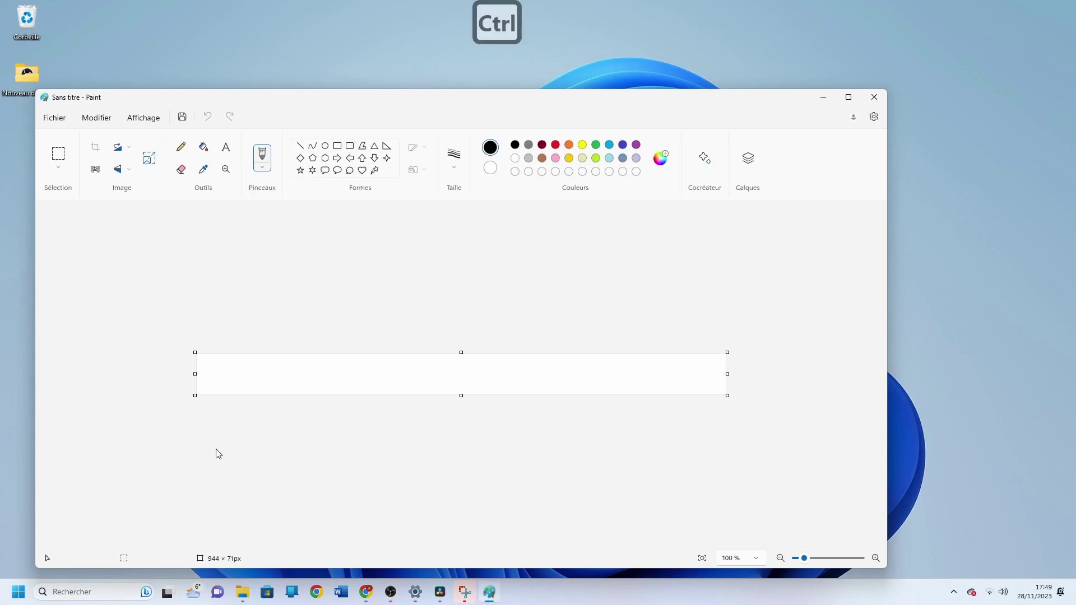
{"action": "key", "text": "ctrl+v"}
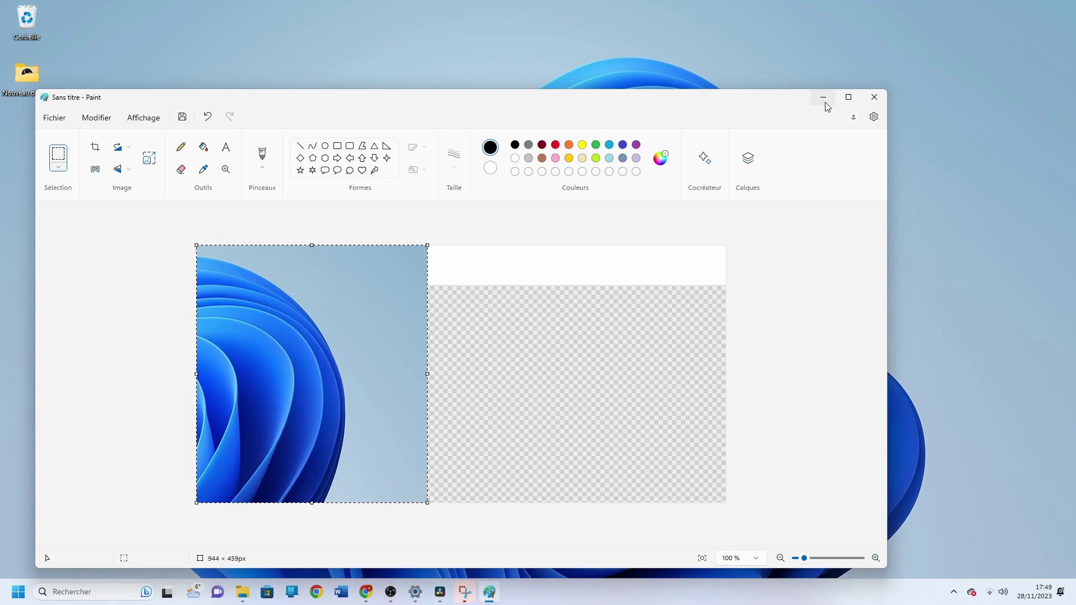
Select everything on the Paint canvas and delete it
{"action": "key", "text": "ctrl+a"}
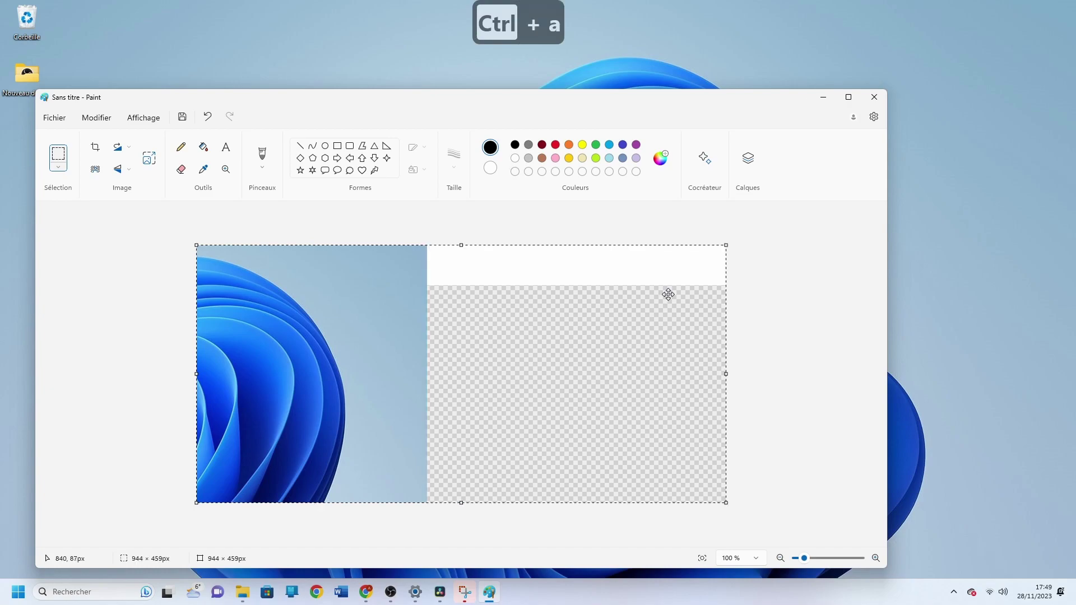
{"action": "key", "text": "BackSpace"}
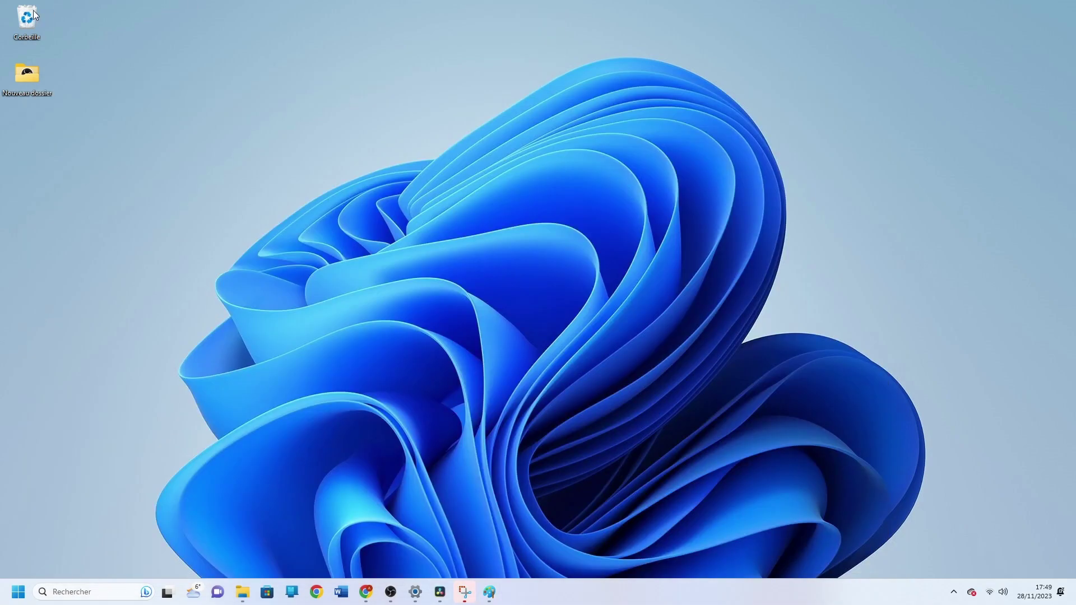
Open the Corbeille window, capture only that window and paste the capture into Paint
{"action": "double_click", "coordinate": [17, 22]}
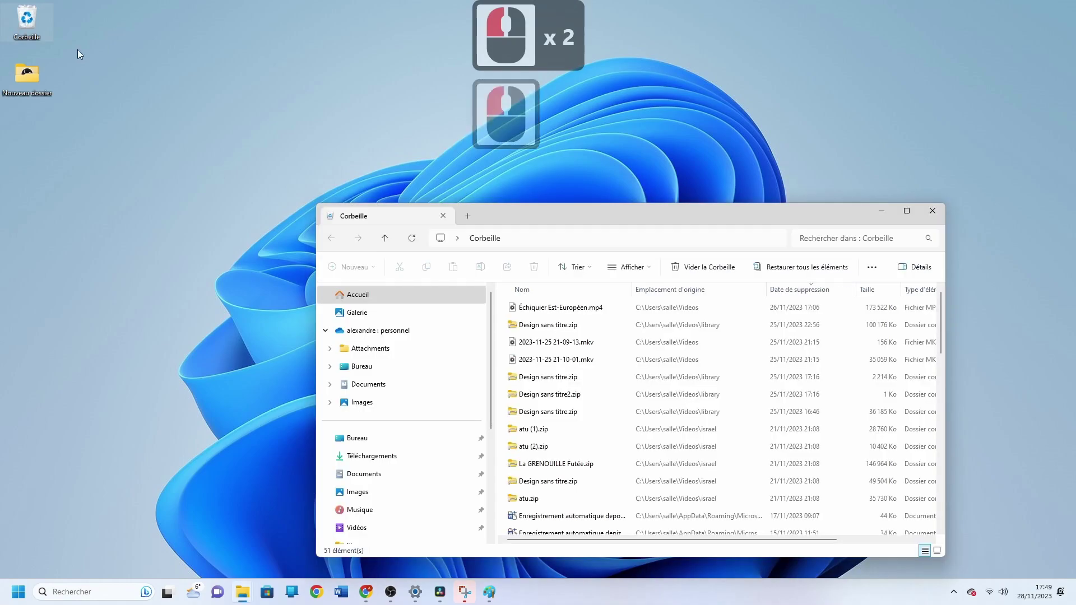
{"action": "double_click", "coordinate": [443, 180]}
{"action": "key", "text": "alt+Print"}
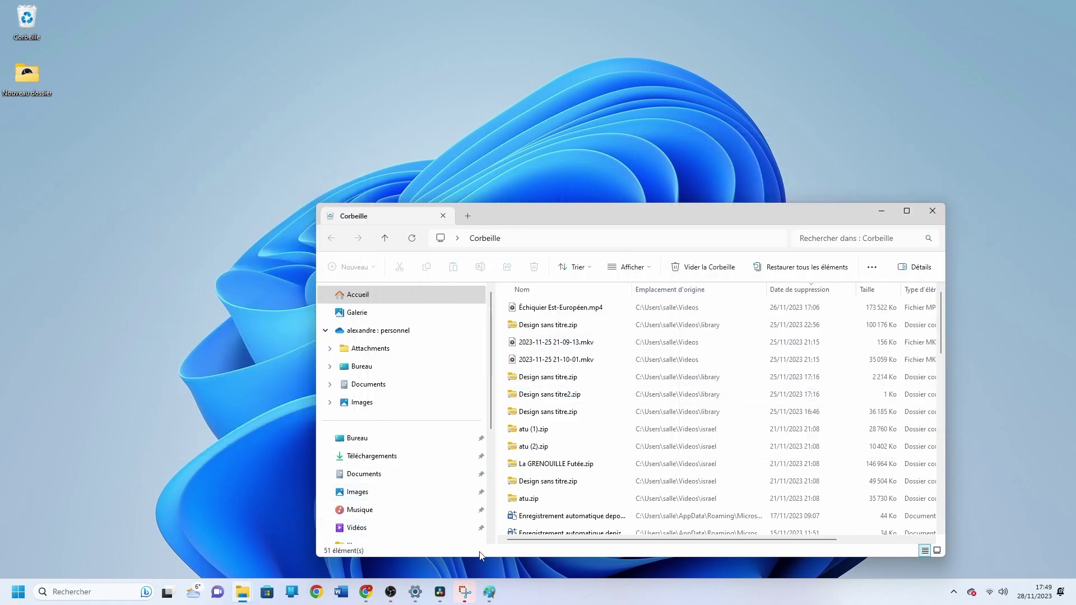
{"action": "left_click", "coordinate": [495, 595]}
{"action": "key", "text": "ctrl+v"}
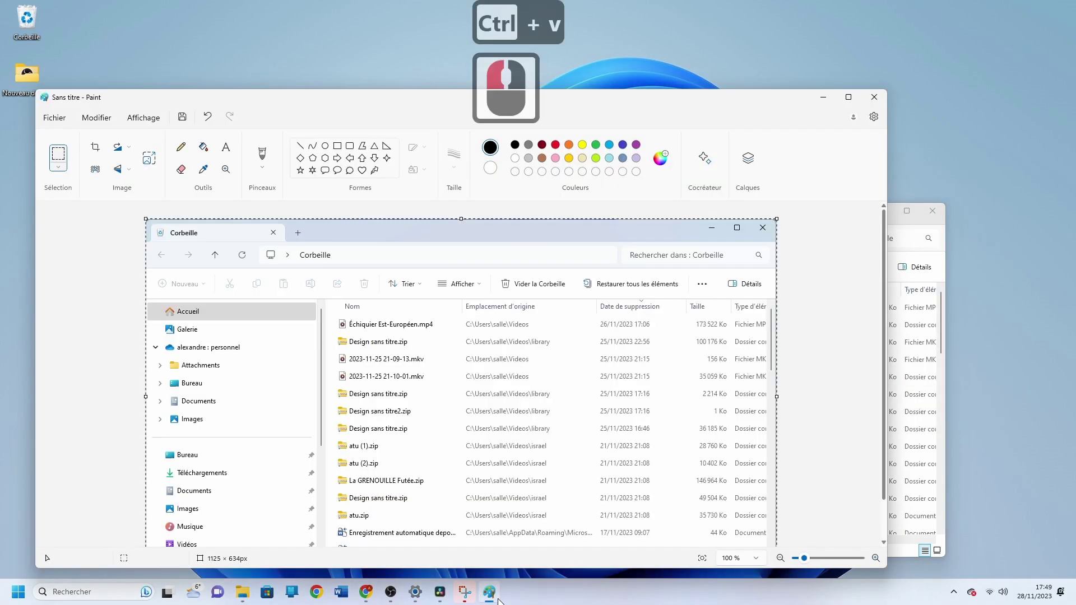
{"action": "mouse_move", "coordinate": [509, 533]}
{"action": "left_mouse_down"}
{"action": "mouse_move", "coordinate": [510, 502]}
{"action": "mouse_move", "coordinate": [510, 521]}
{"action": "left_mouse_up"}
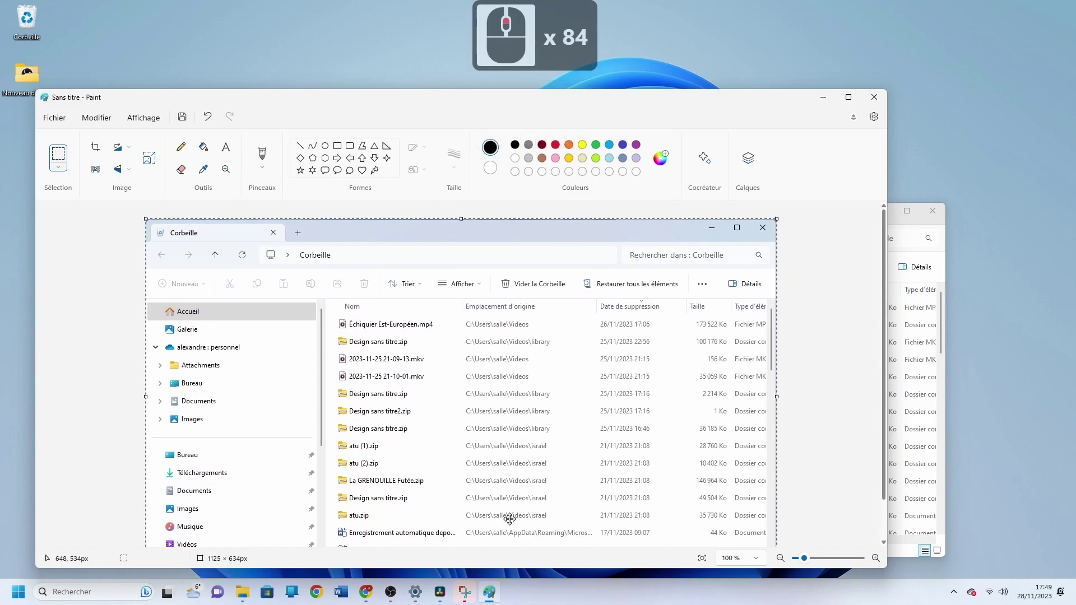
{"action": "key", "text": "ctrl+a"}
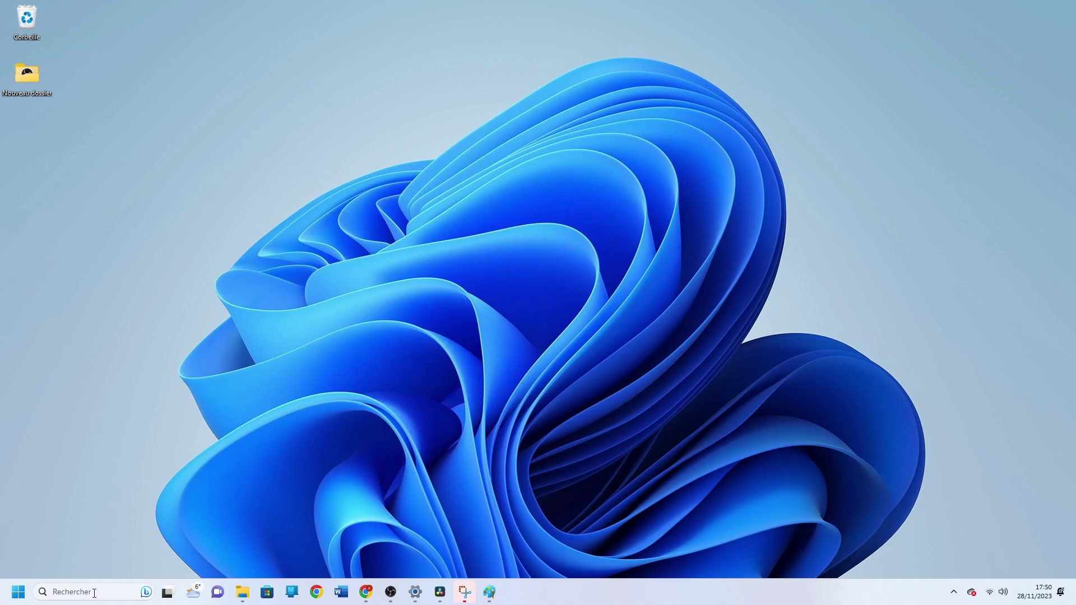
Search for "outil Capture" and launch Outil Capture d'écran
{"action": "left_click", "coordinate": [93, 594]}
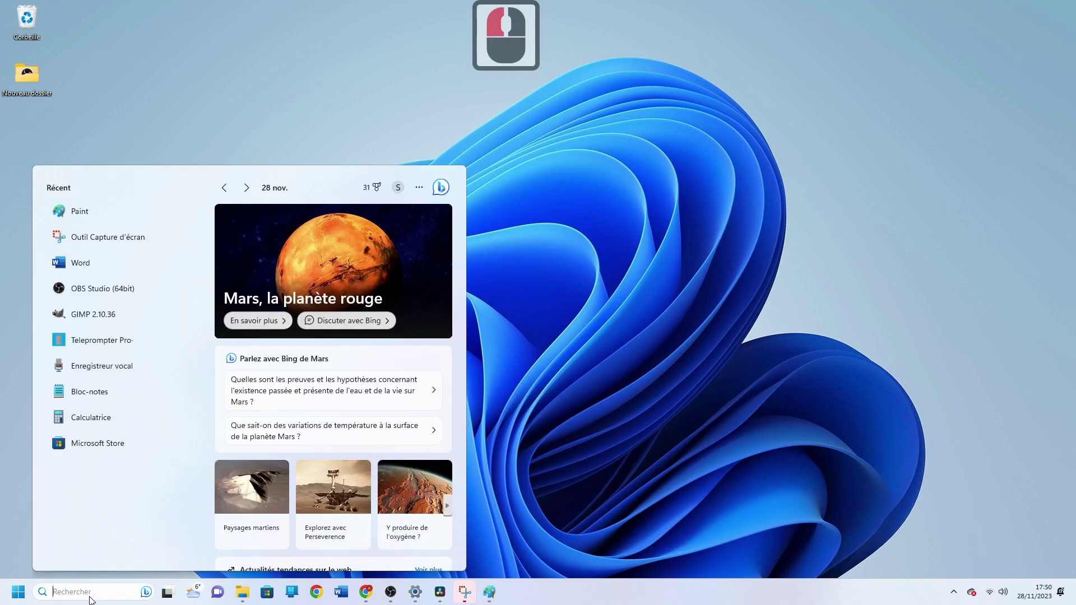
{"action": "type", "text": "outill"}
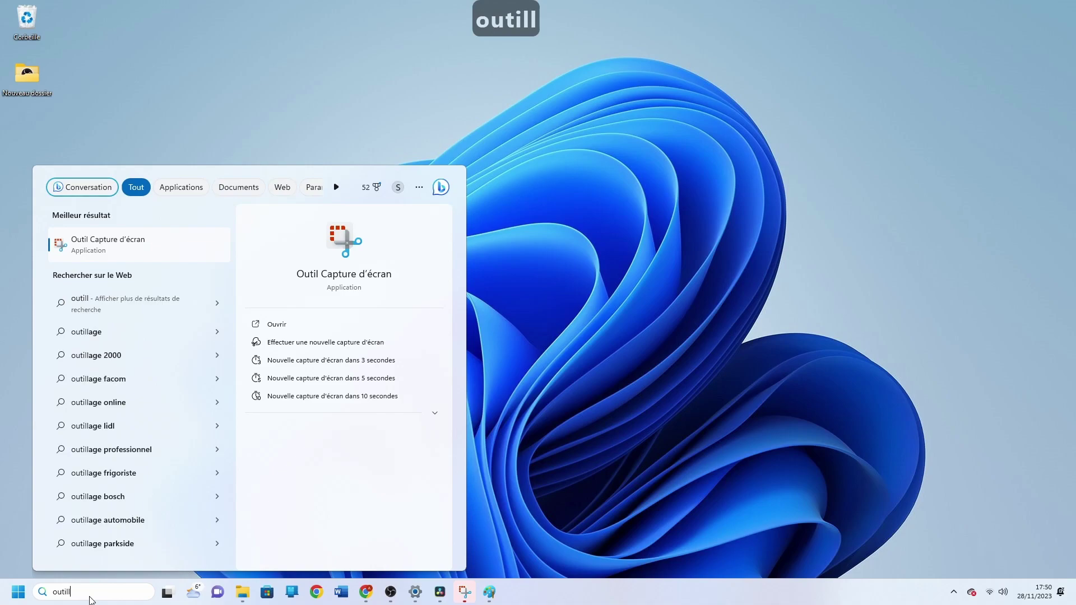
{"action": "key", "text": "BackSpace"}
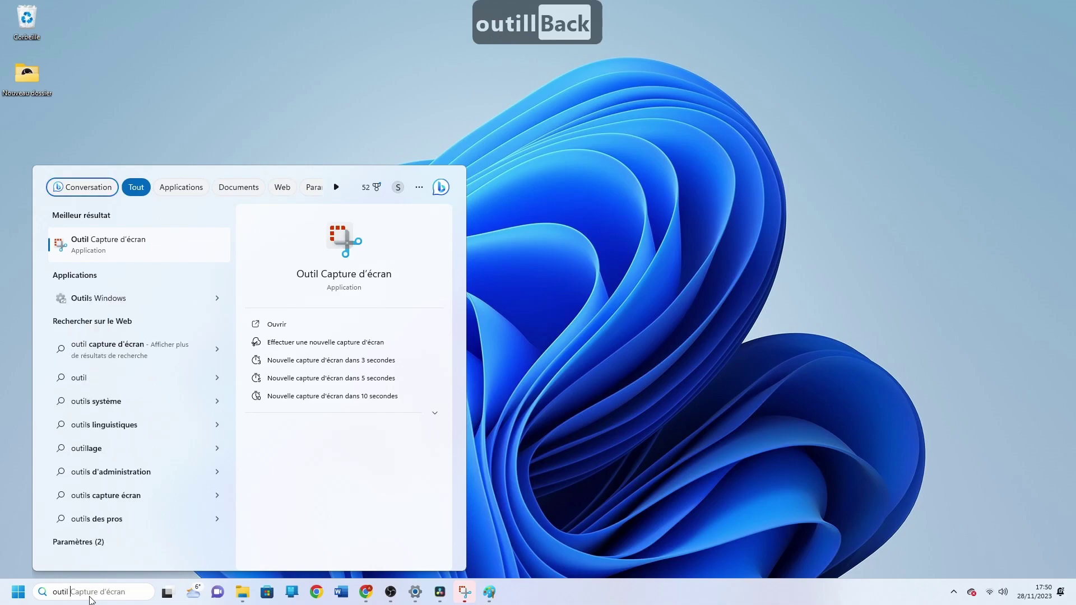
{"action": "key", "text": "shift"}
{"action": "type", "text": "Ca"}
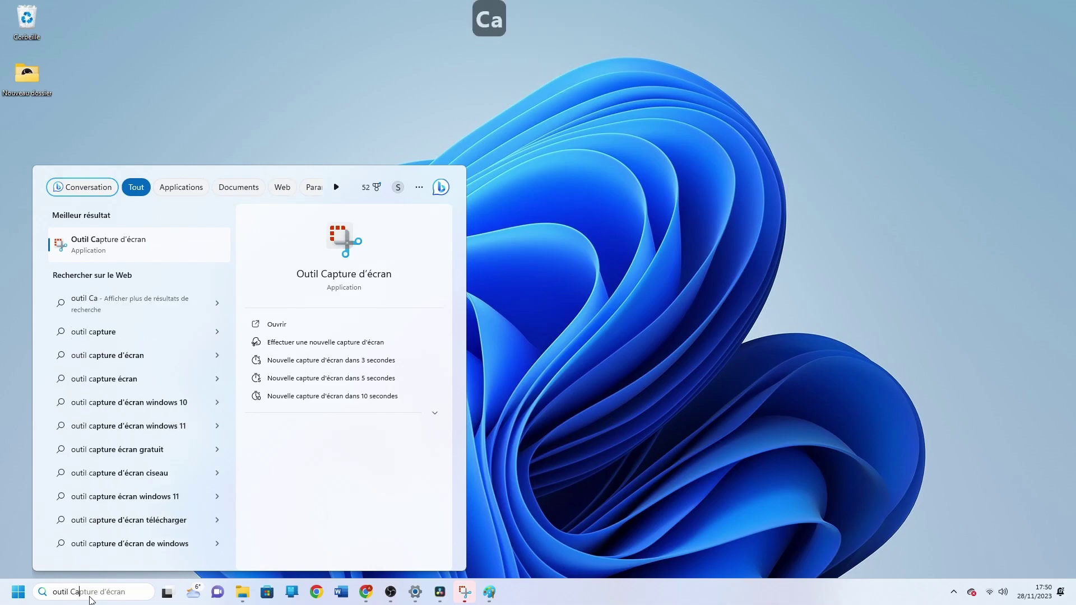
{"action": "type", "text": "pture"}
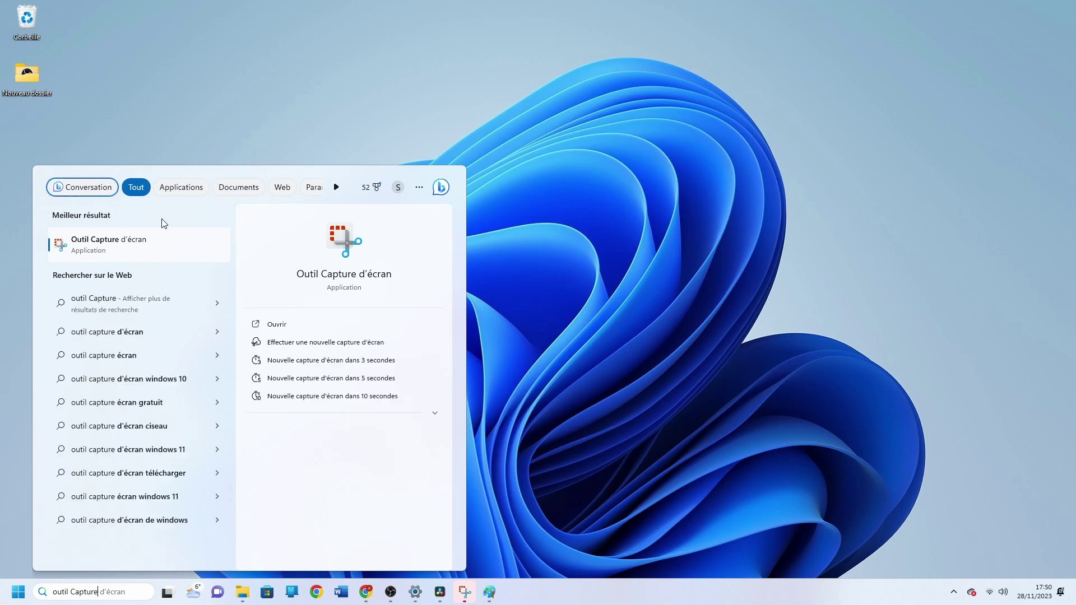
{"action": "left_click", "coordinate": [176, 244]}
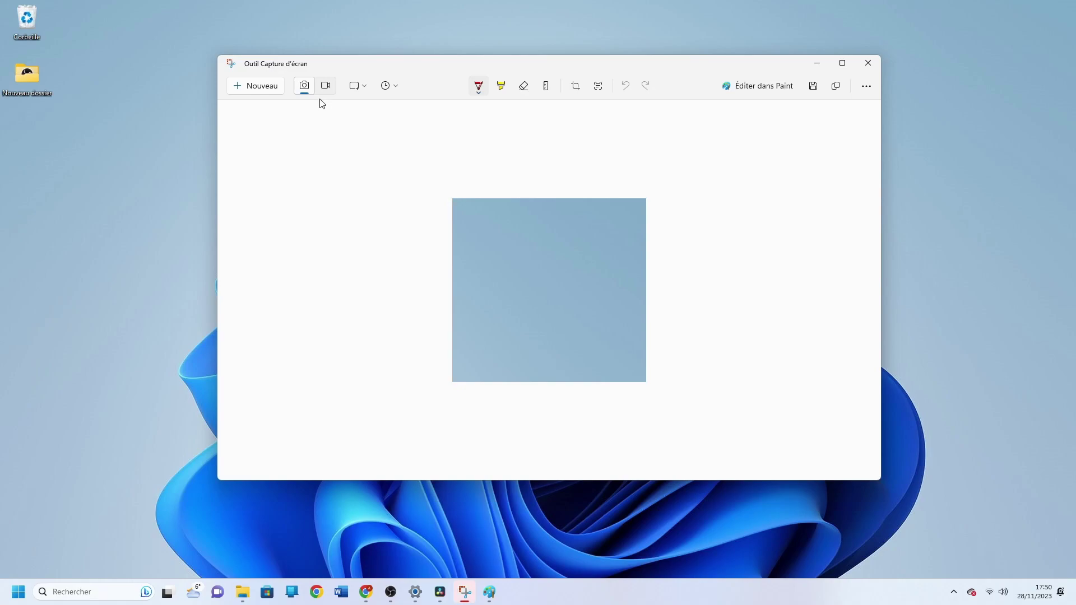
Take a new rectangular capture around the Corbeille and Nouveau dossier desktop icons and show it in the capture tool
{"action": "left_click", "coordinate": [263, 85]}
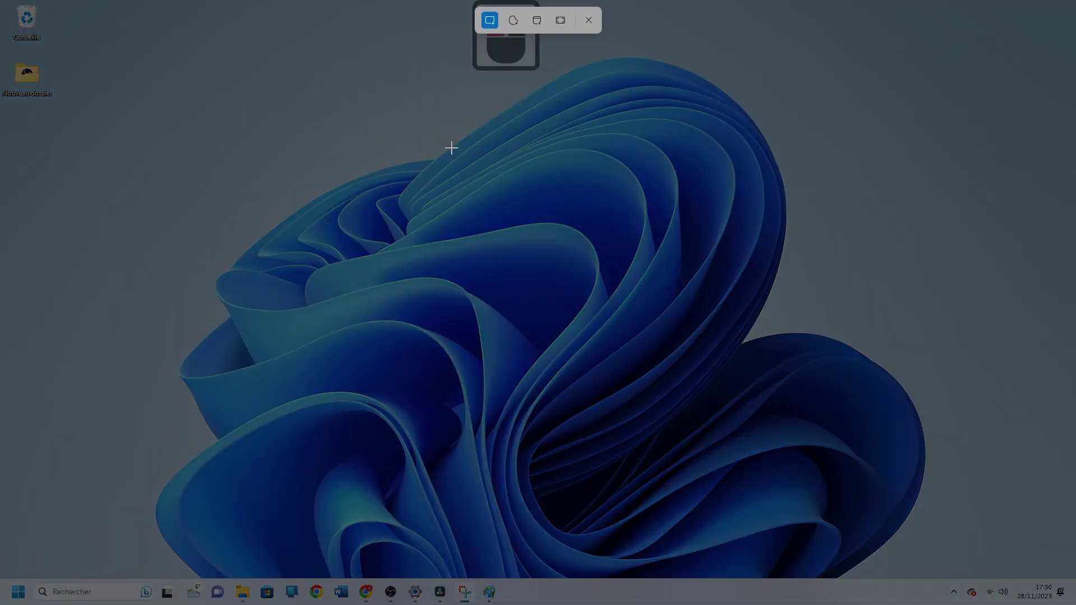
{"action": "left_click_drag", "start_coordinate": [199, 160], "coordinate": [1, 3]}
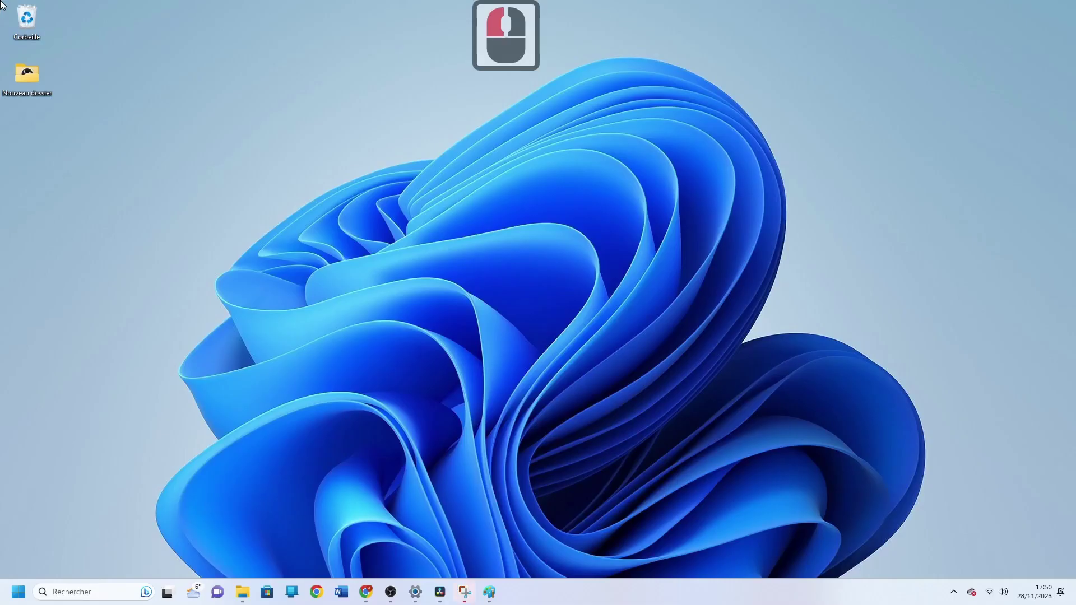
{"action": "left_click", "coordinate": [464, 595]}
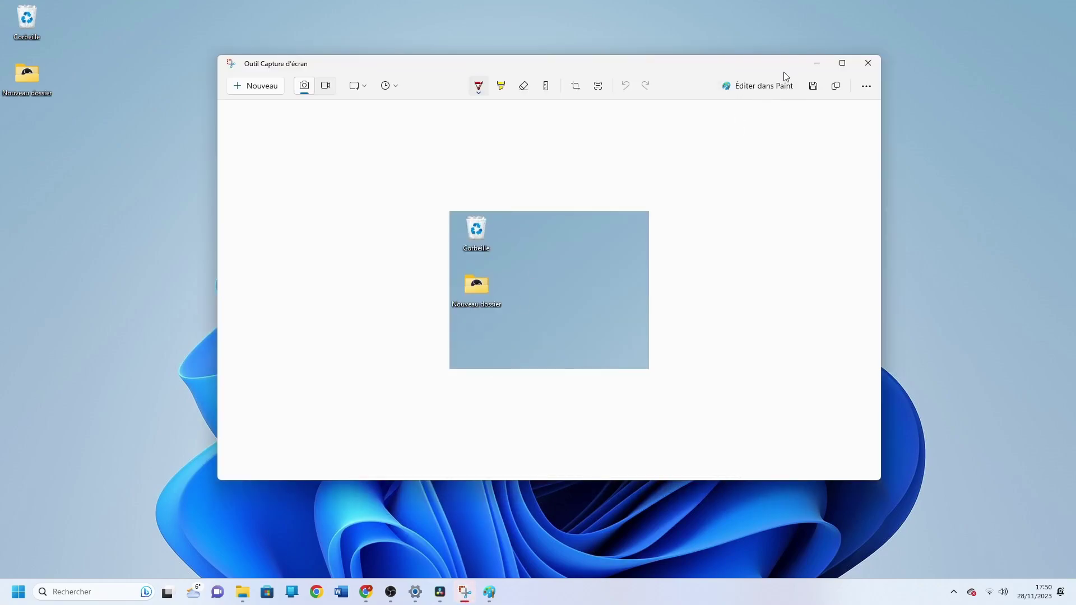
Look at the capture tool's options for editing the image in Paint and saving it
{"action": "left_click", "coordinate": [778, 87]}
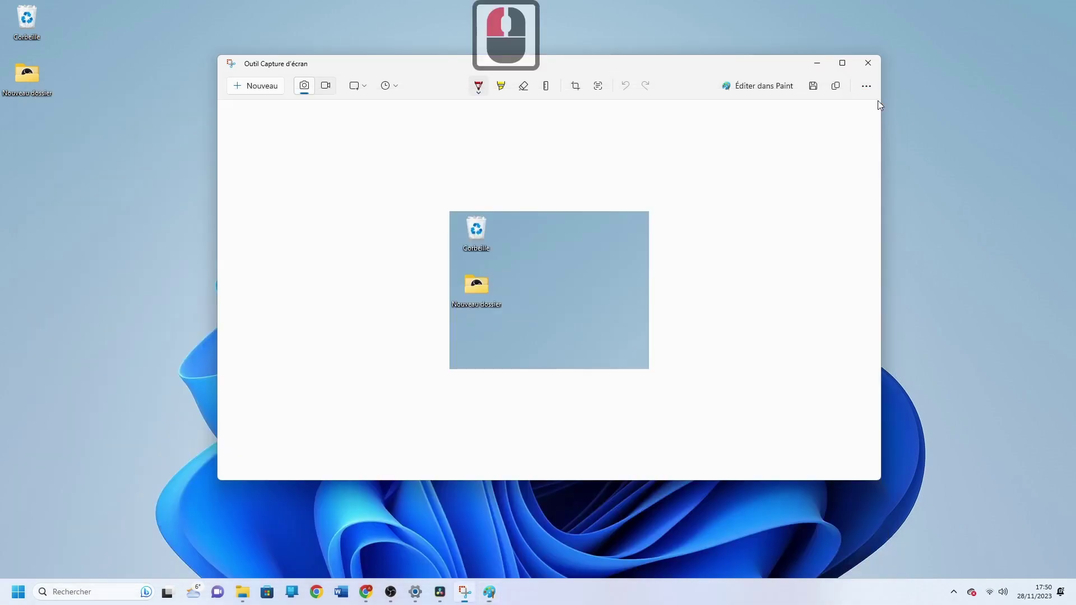
{"action": "left_click", "coordinate": [875, 97]}
{"action": "left_click", "coordinate": [812, 87]}
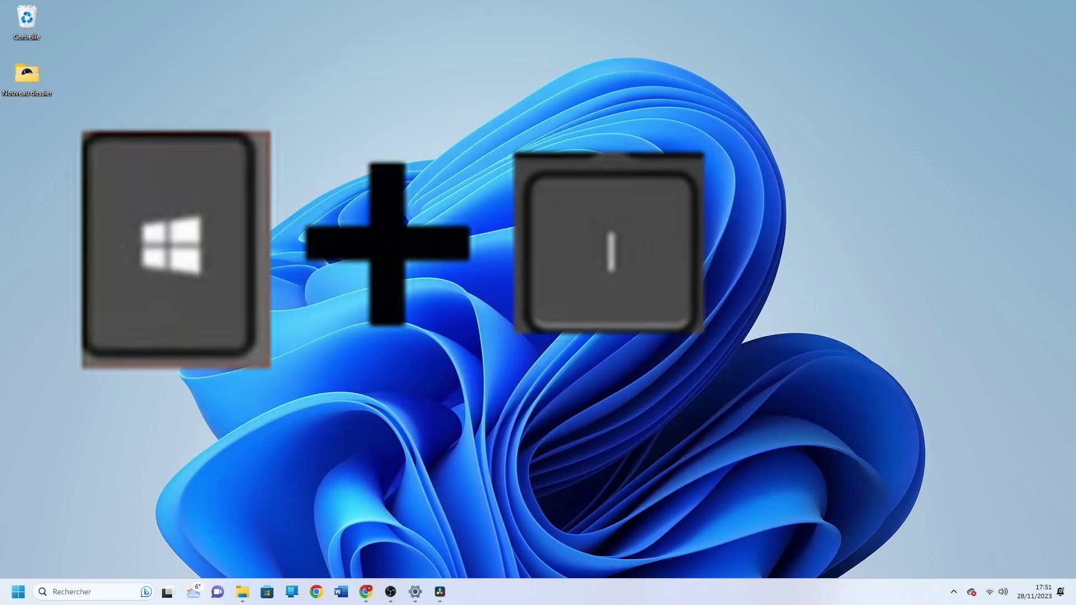
Open the Clavier page of the Accessibilité settings in Windows
{"action": "key", "text": "super+i"}
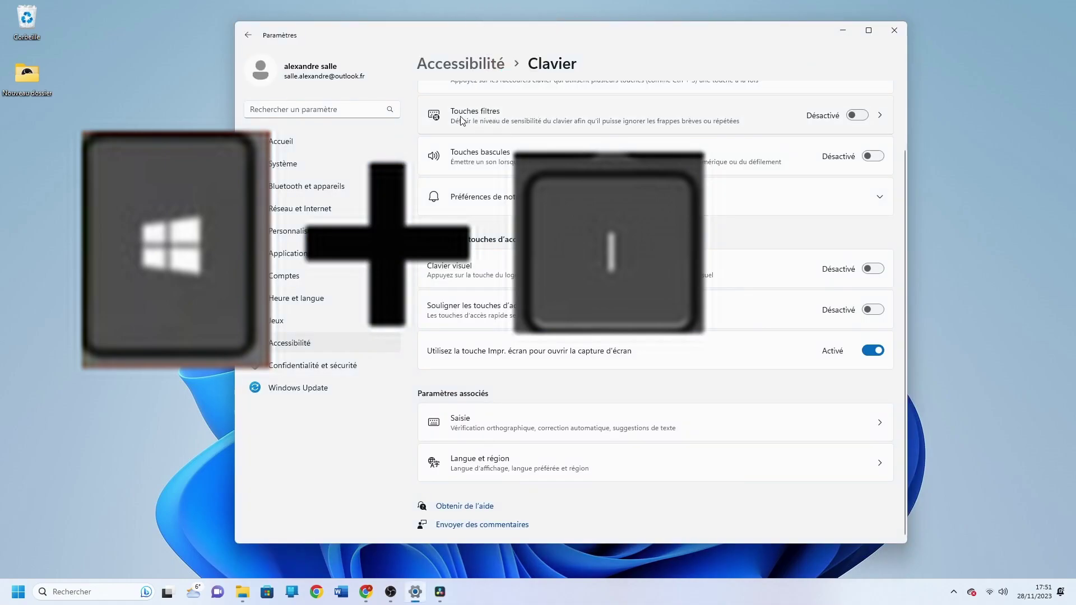
{"action": "left_click", "coordinate": [303, 345]}
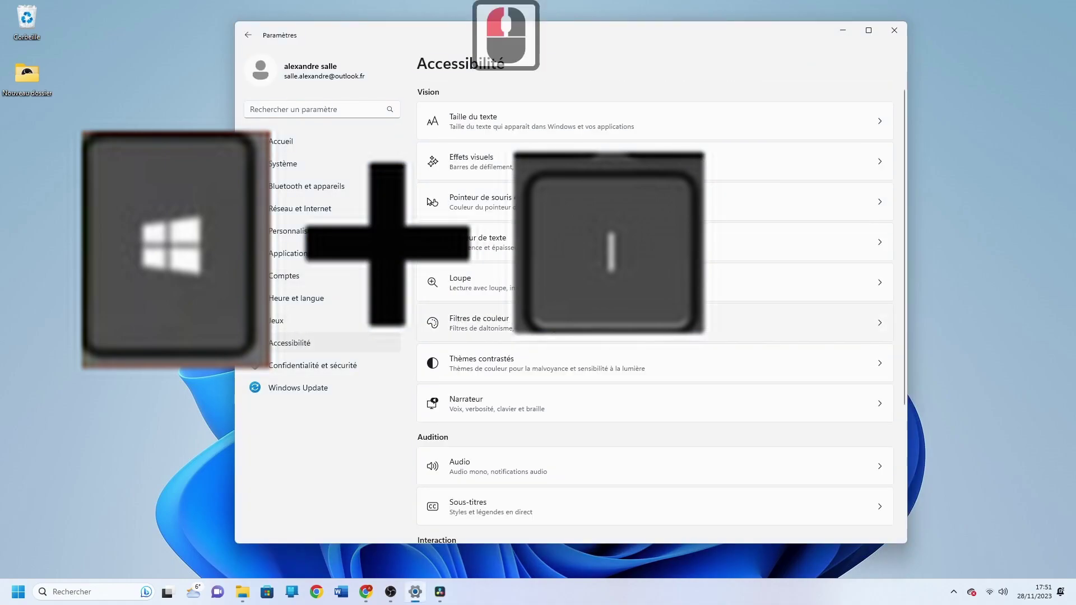
{"action": "scroll", "coordinate": [533, 319], "scroll_direction": "down", "scroll_amount": 5}
{"action": "left_click", "coordinate": [516, 425]}
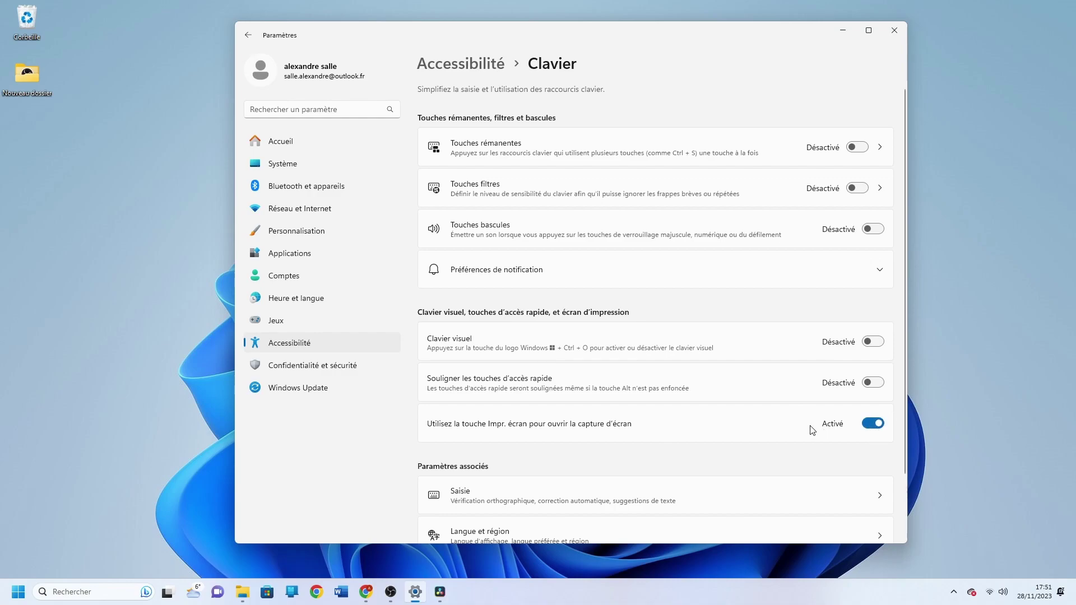
Capture a rectangular area covering the whole Paramètres window
{"action": "key", "text": "Print"}
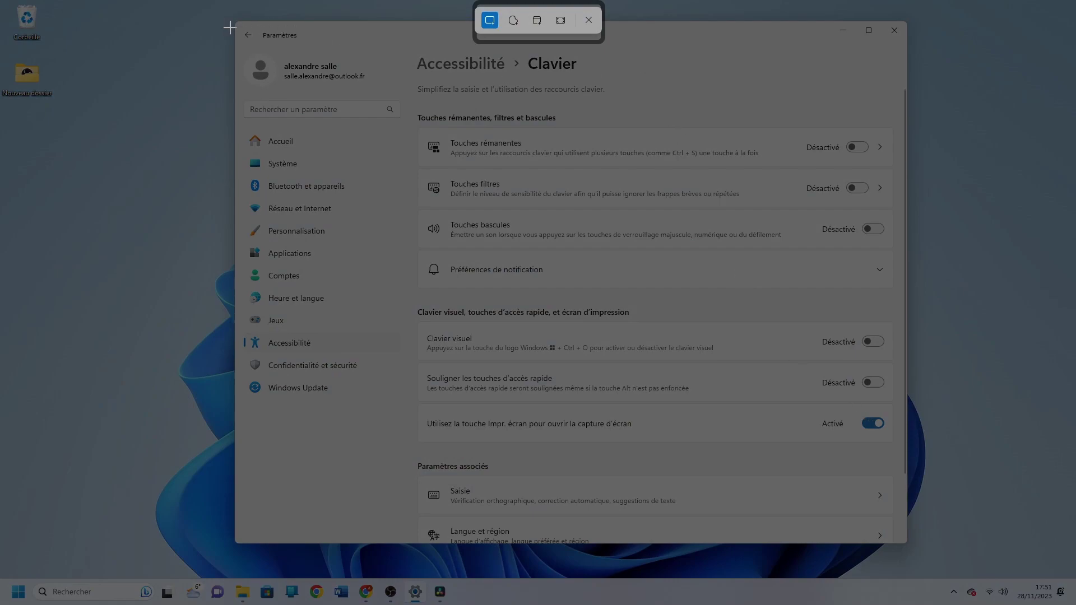
{"action": "left_click_drag", "start_coordinate": [229, 27], "coordinate": [900, 541]}
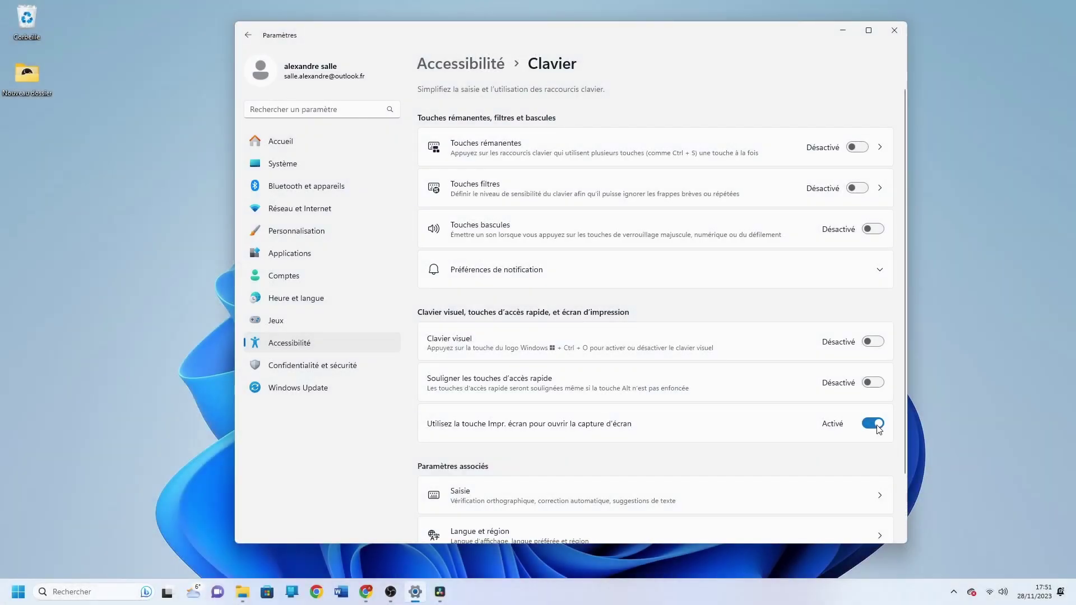
Turn off "Utilisez la touche Impr. écran pour ouvrir la capture d'écran" and capture the entire screen
{"action": "left_click", "coordinate": [877, 426]}
{"action": "key", "text": "Print"}
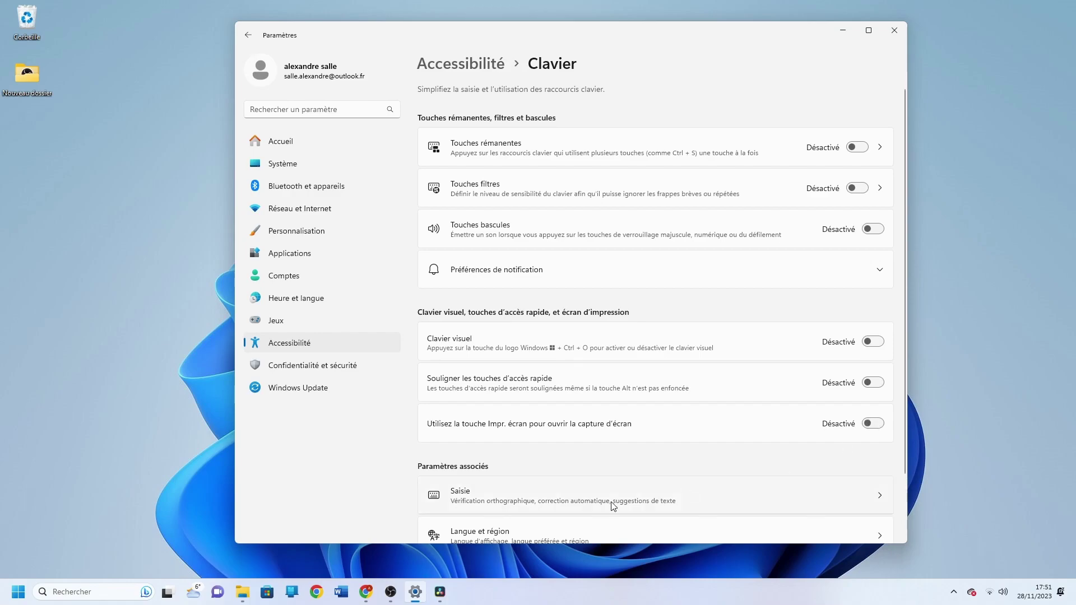
Open Paint and paste the full-screen capture onto the canvas
{"action": "left_click", "coordinate": [72, 595]}
{"action": "type", "text": "pa"}
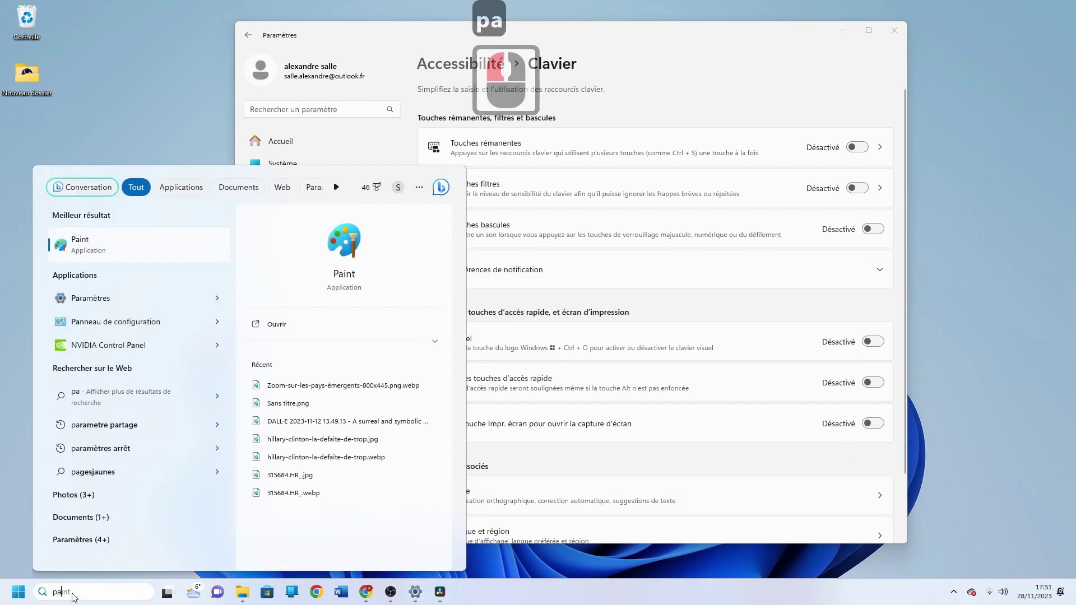
{"action": "key", "text": "Return"}
{"action": "key", "text": "ctrl+v"}
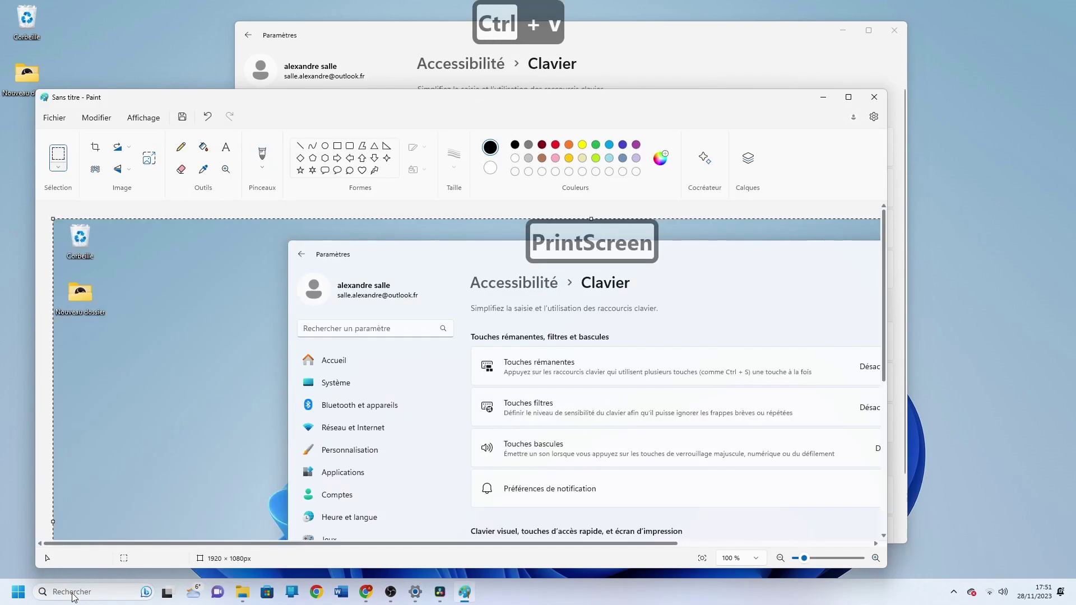
{"action": "scroll", "coordinate": [264, 444], "scroll_direction": "down", "scroll_amount": 5}
{"action": "scroll", "coordinate": [264, 442], "scroll_direction": "up", "scroll_amount": 5}
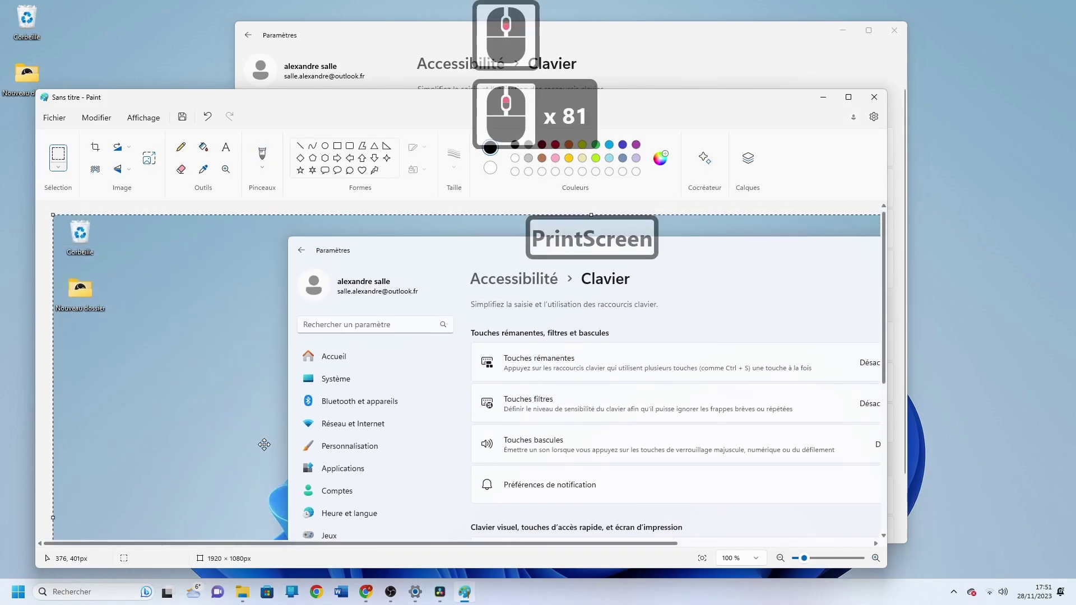
Minimize Paint, turn "Utilisez la touche Impr. écran pour ouvrir la capture d'écran" back on and start a screen capture
{"action": "left_click", "coordinate": [824, 103]}
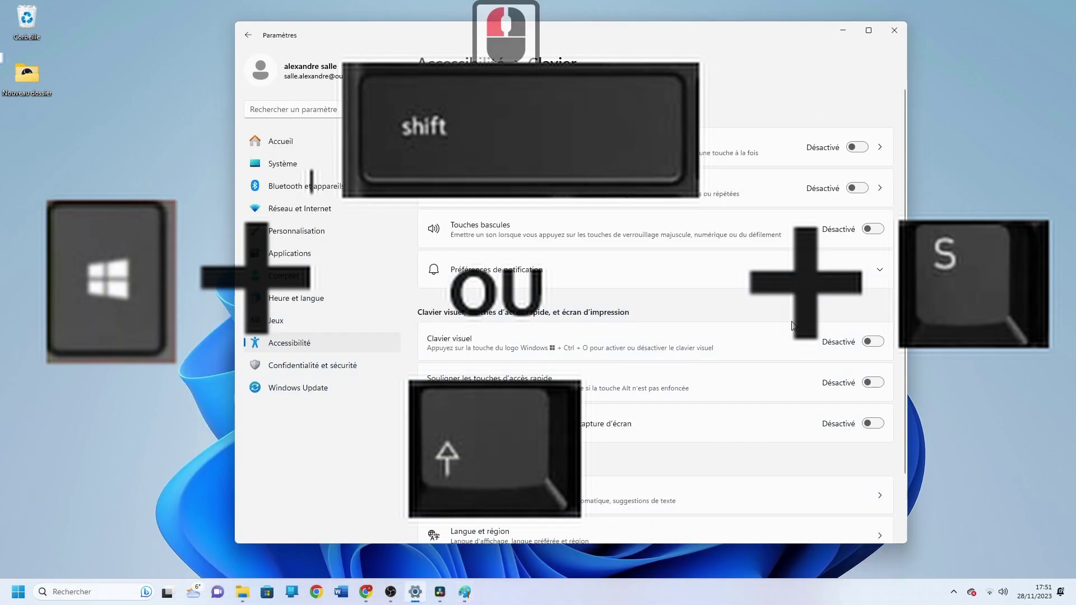
{"action": "left_click", "coordinate": [873, 424]}
{"action": "key", "text": "Print"}
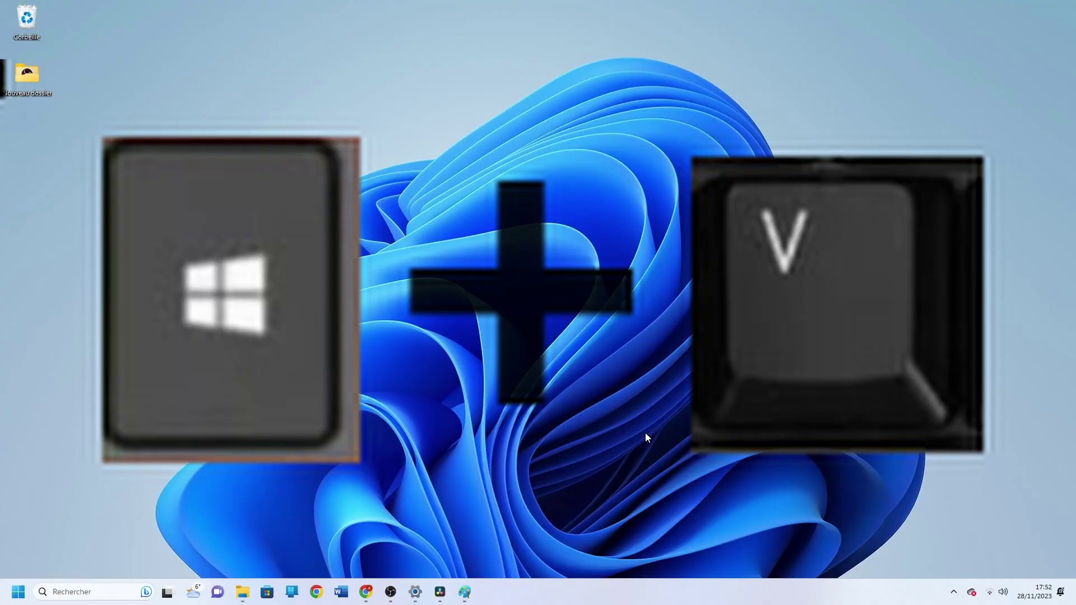
Open the clipboard history, move its window toward the middle of the desktop and browse the stored captures
{"action": "key", "text": "super+v"}
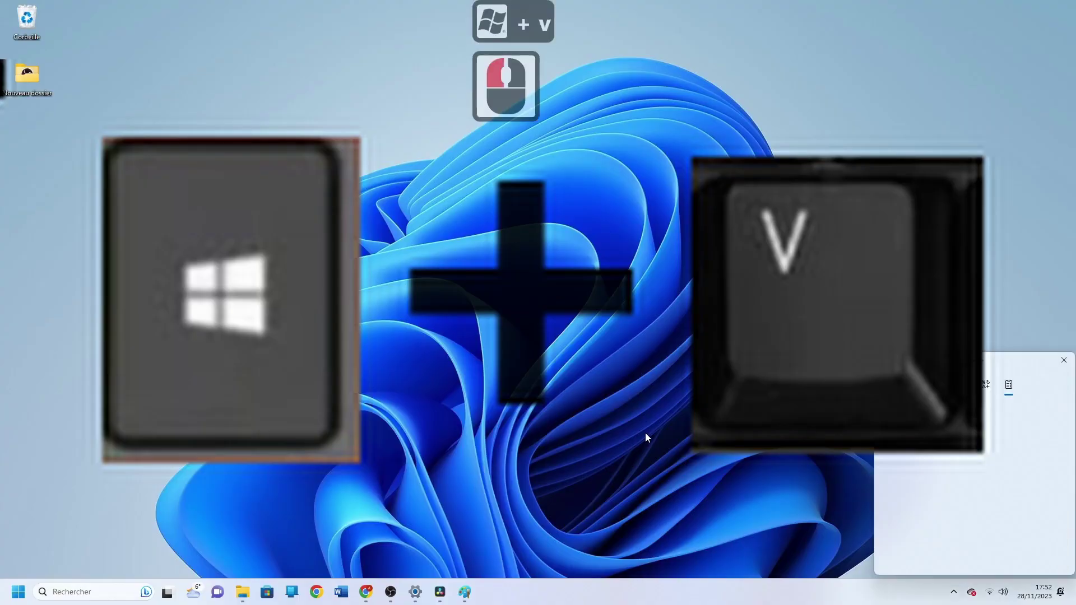
{"action": "left_click_drag", "start_coordinate": [1007, 360], "coordinate": [732, 166]}
{"action": "scroll", "coordinate": [697, 312], "scroll_direction": "down", "scroll_amount": 20}
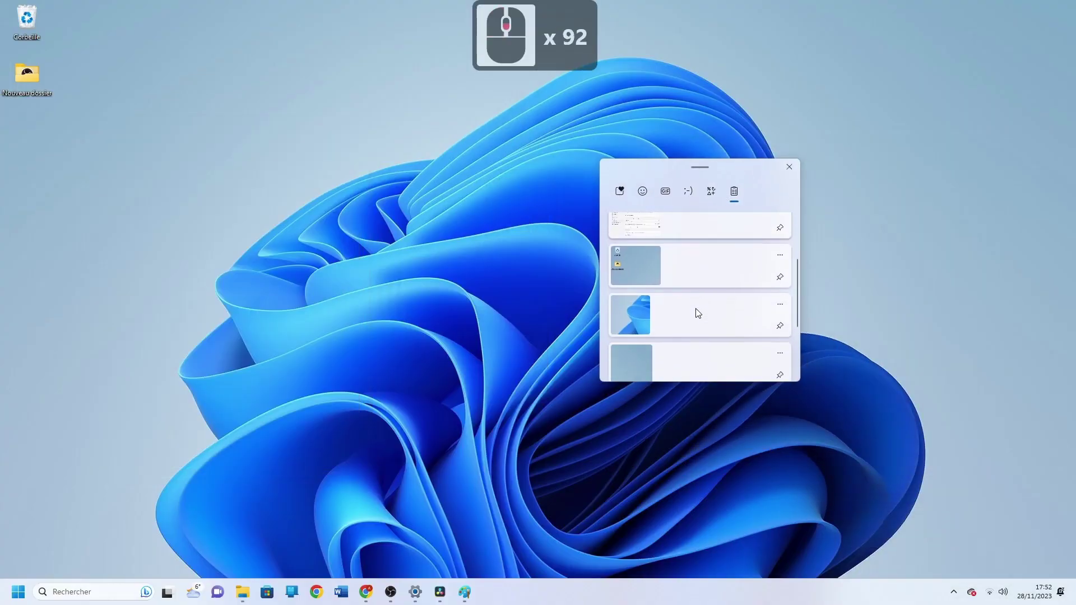